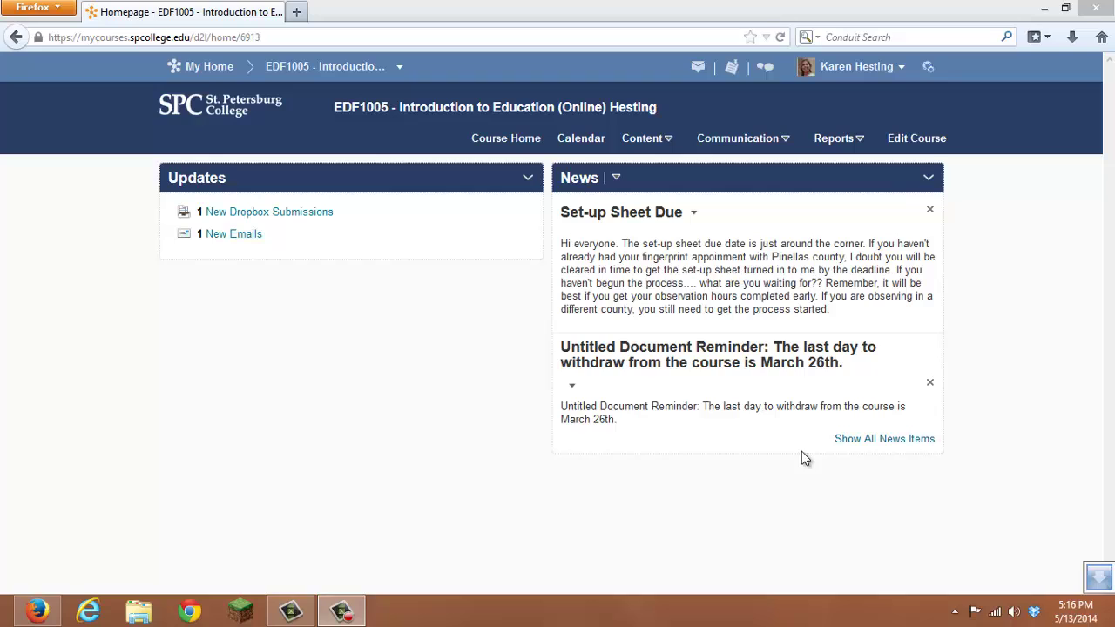
Open the Manage Dates tool for course EDF1005 from the course administration tools
{"action": "left_click", "coordinate": [914, 143]}
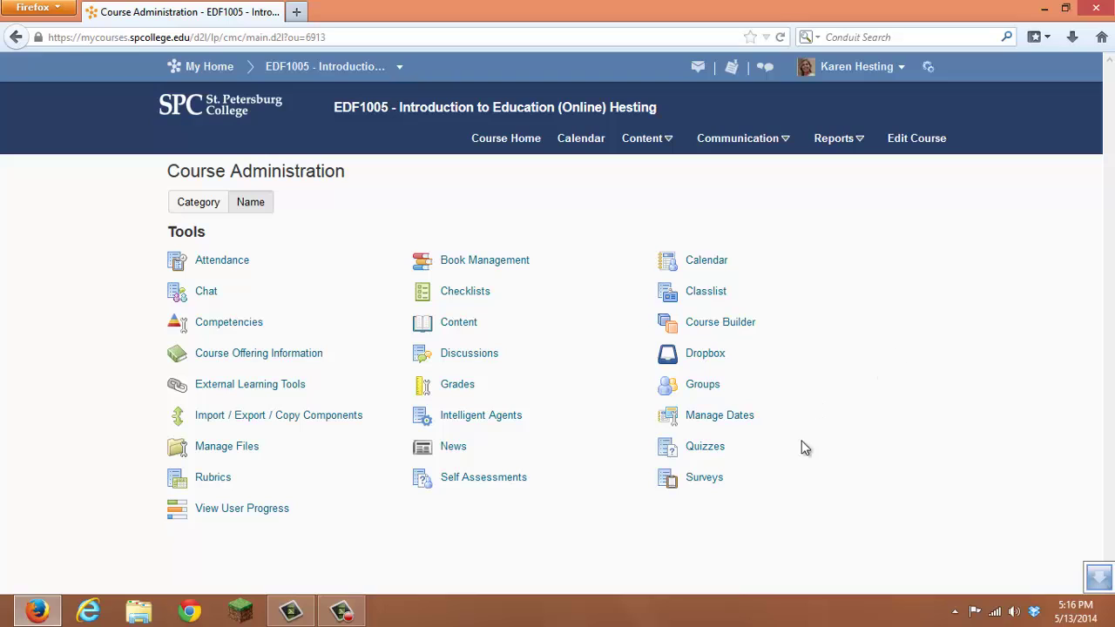
{"action": "left_click", "coordinate": [720, 415]}
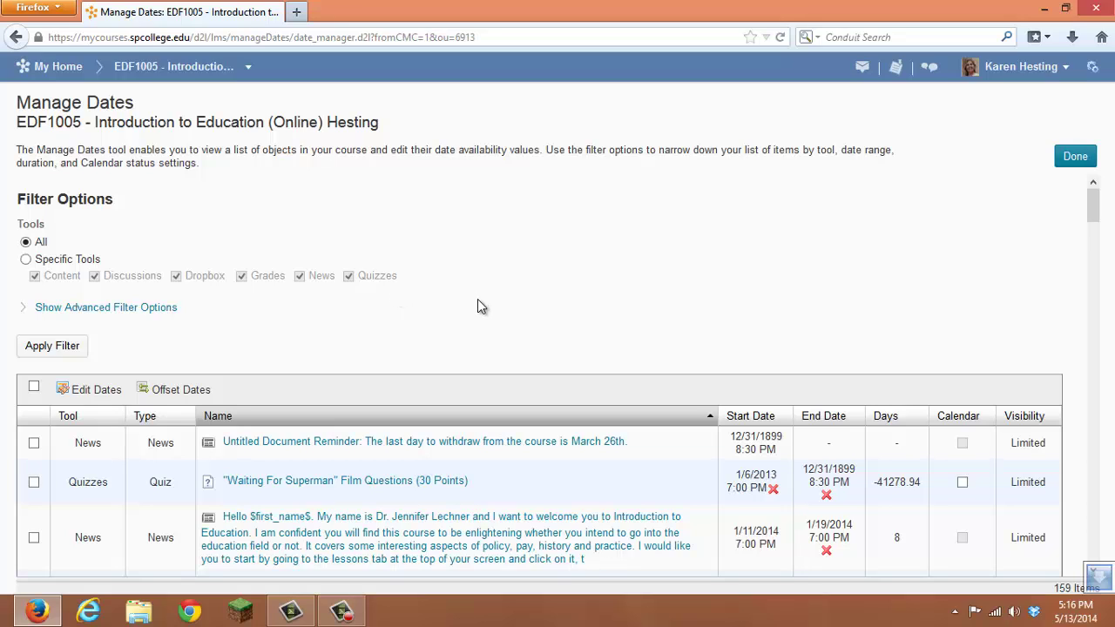
Filter to Specific Tools, excluding Content, Discussions, Grades, News and Quizzes, leaving only Dropbox
{"action": "left_click", "coordinate": [25, 259]}
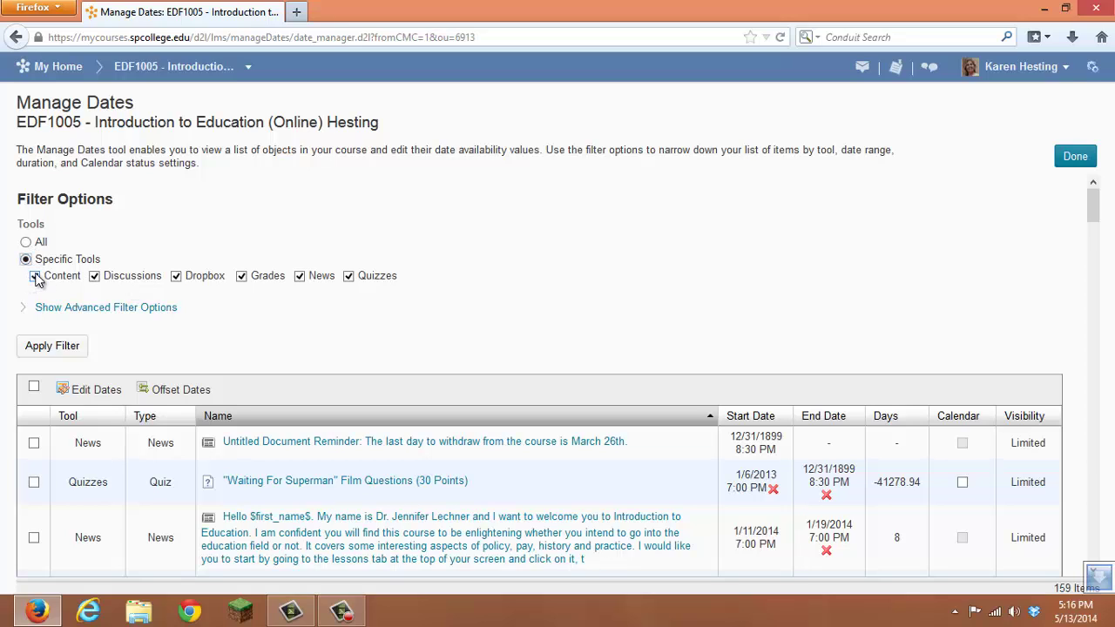
{"action": "left_click", "coordinate": [34, 276]}
{"action": "left_click", "coordinate": [94, 276]}
{"action": "left_click", "coordinate": [242, 276]}
{"action": "left_click", "coordinate": [348, 276]}
{"action": "left_click", "coordinate": [299, 276]}
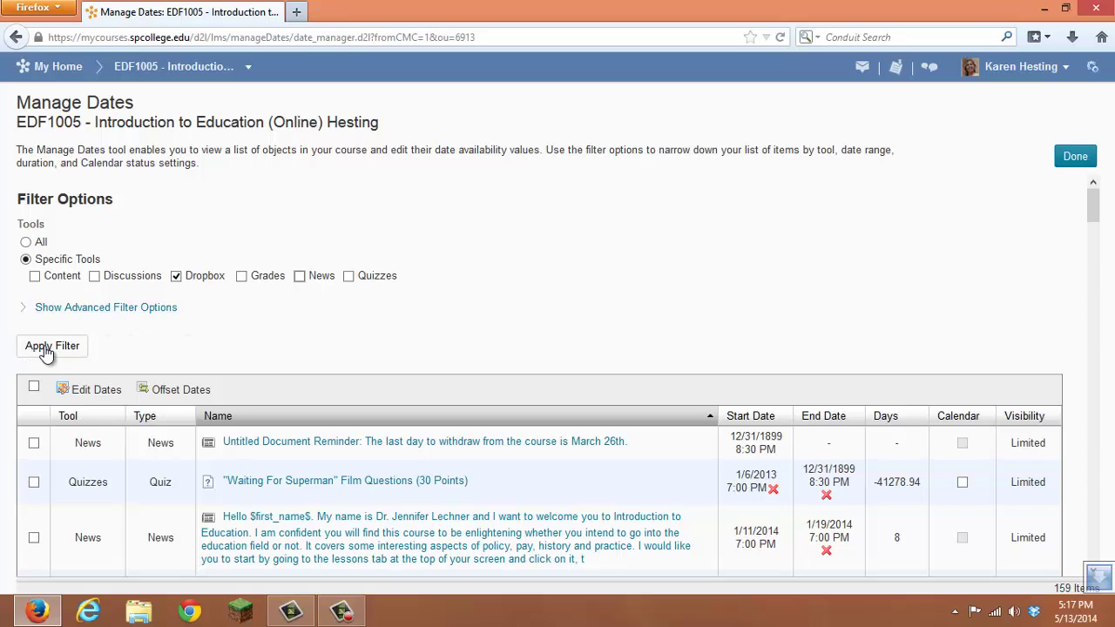
{"action": "left_click", "coordinate": [46, 349]}
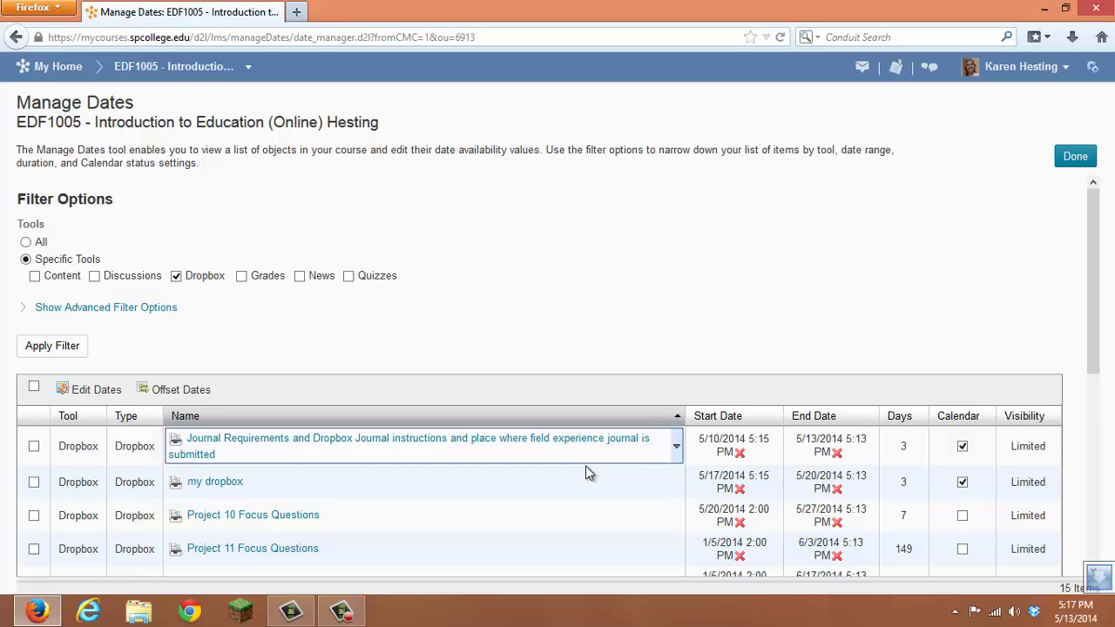
{"action": "scroll", "coordinate": [662, 464], "scroll_direction": "down", "scroll_amount": 2}
{"action": "scroll", "coordinate": [662, 464], "scroll_direction": "down", "scroll_amount": 5}
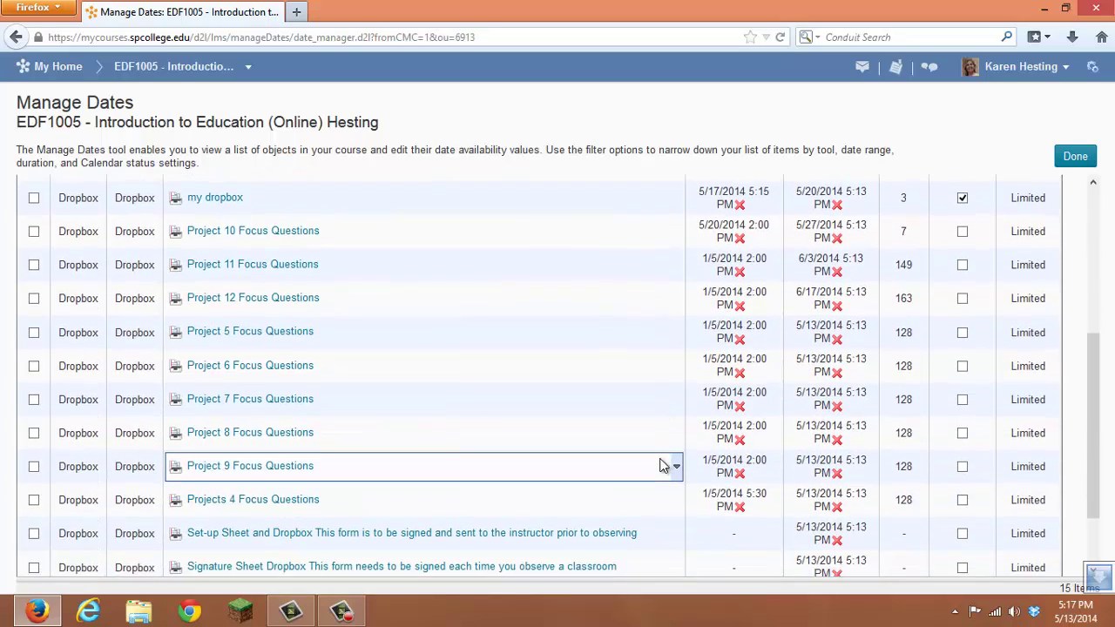
{"action": "scroll", "coordinate": [661, 464], "scroll_direction": "down", "scroll_amount": 2}
{"action": "scroll", "coordinate": [662, 464], "scroll_direction": "up", "scroll_amount": 4}
{"action": "scroll", "coordinate": [662, 464], "scroll_direction": "up", "scroll_amount": 3}
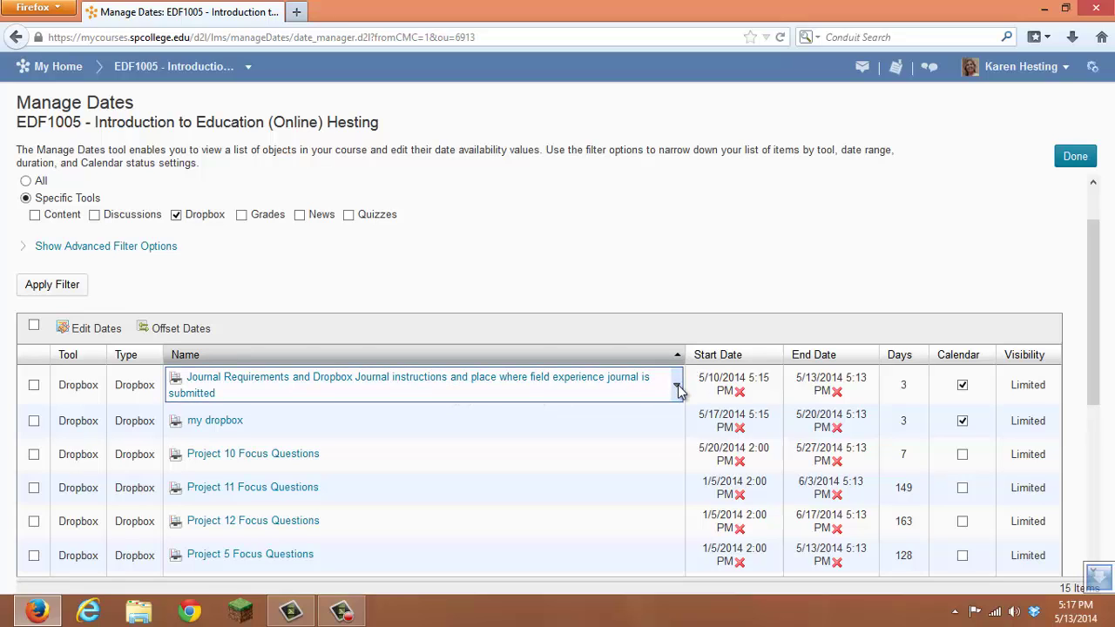
Save the Journal Requirements dropbox availability unchanged, 5/10/2014 to 5/13/2014
{"action": "left_click", "coordinate": [677, 387]}
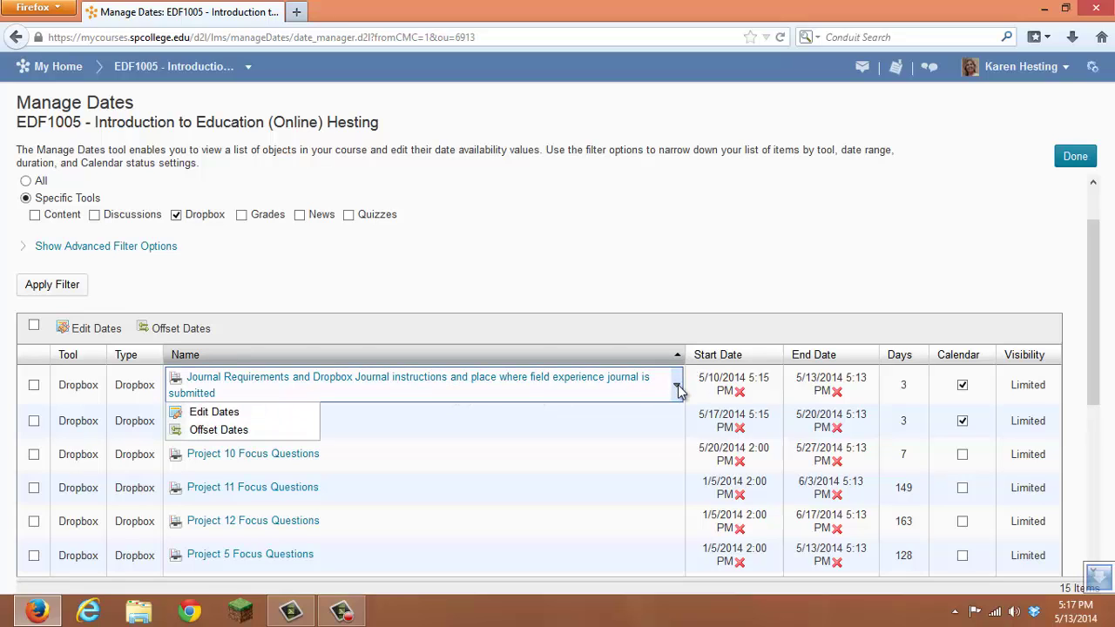
{"action": "left_click", "coordinate": [211, 413]}
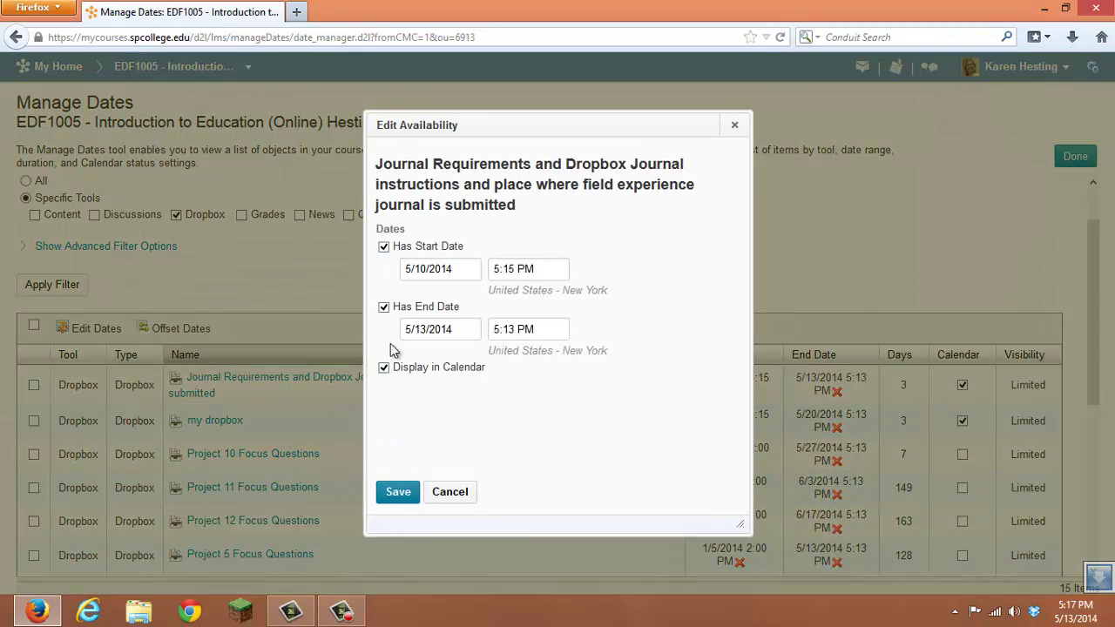
{"action": "left_click", "coordinate": [398, 492]}
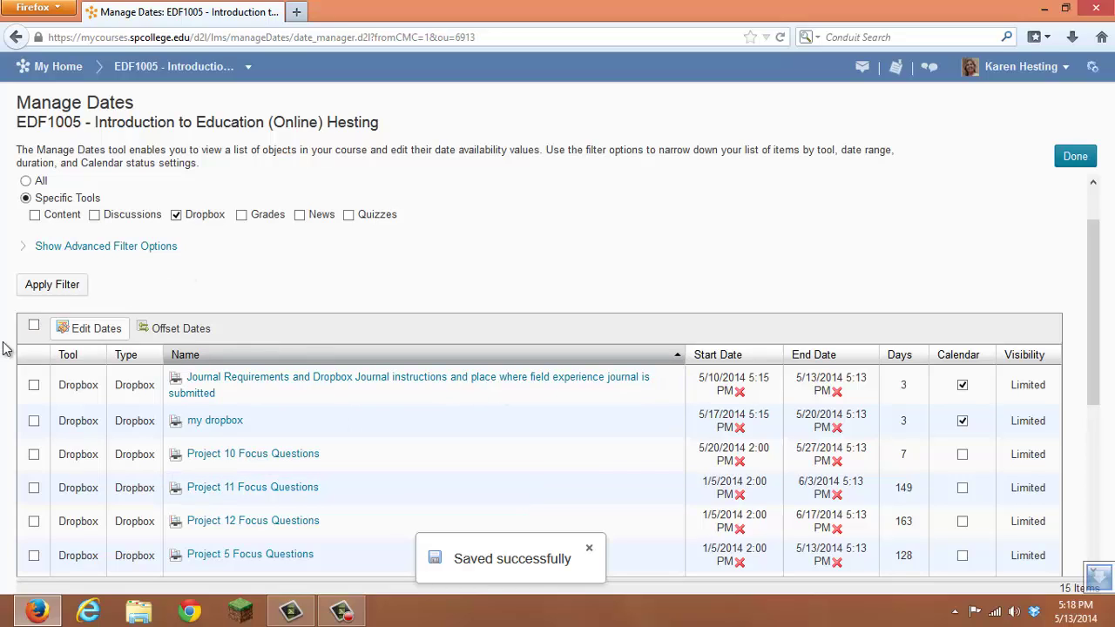
Select all Dropbox items for bulk date editing, leaving the calendar display setting unchanged
{"action": "left_click", "coordinate": [33, 325]}
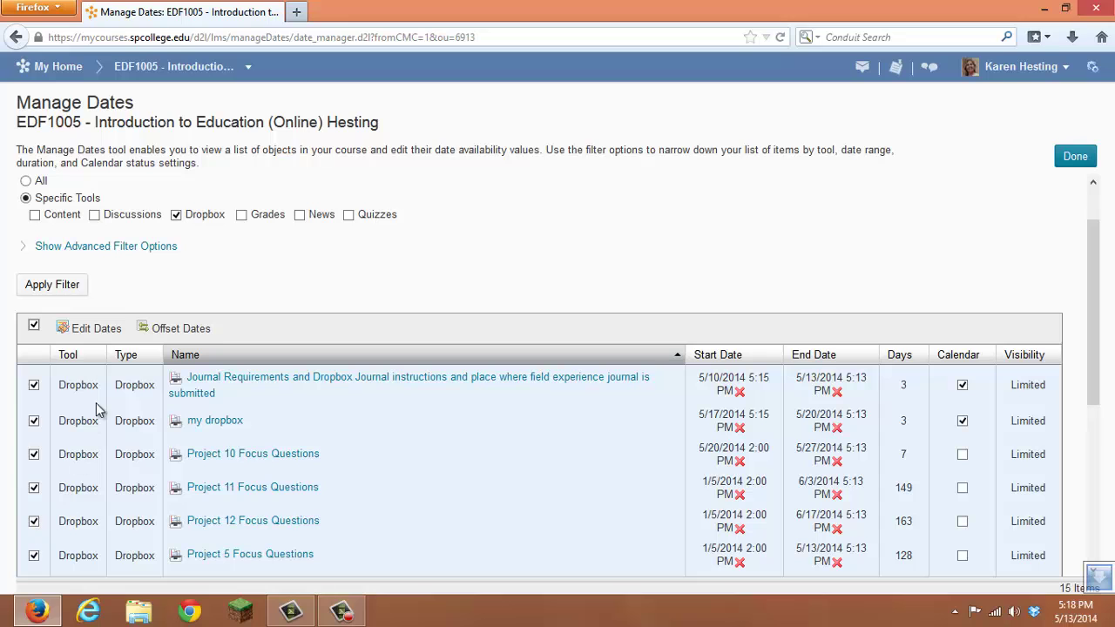
{"action": "left_click", "coordinate": [105, 328]}
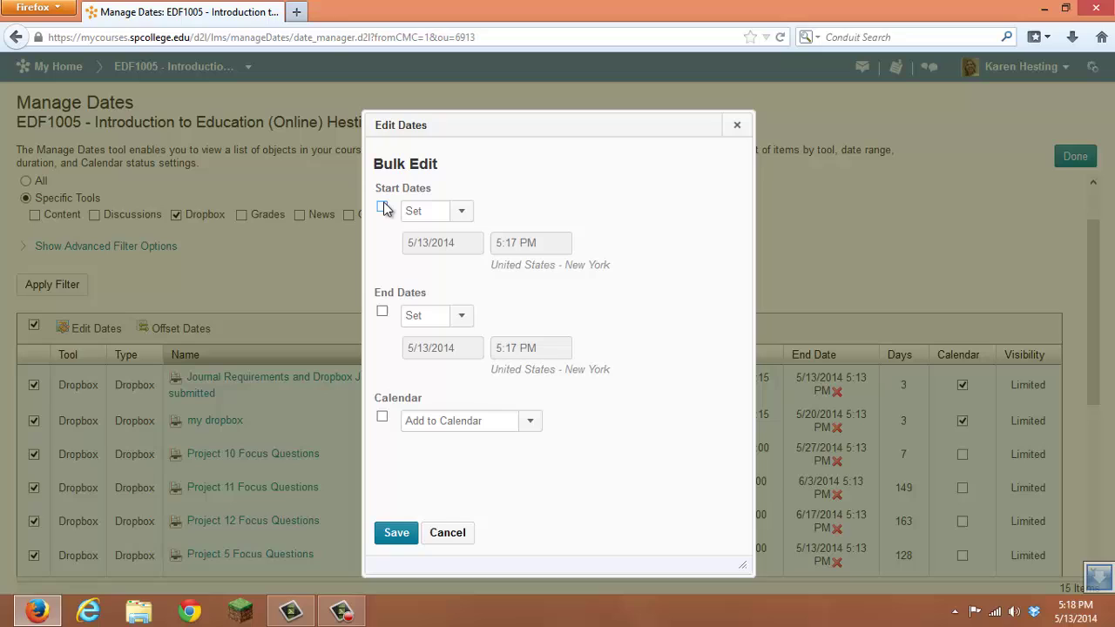
{"action": "left_click", "coordinate": [384, 417]}
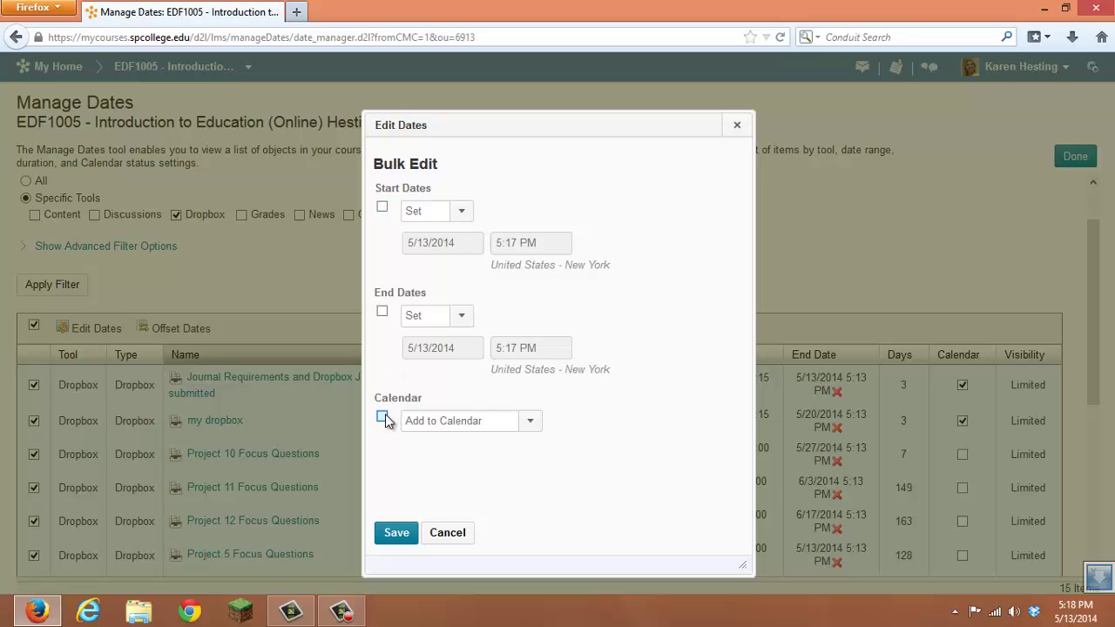
{"action": "left_click", "coordinate": [529, 422]}
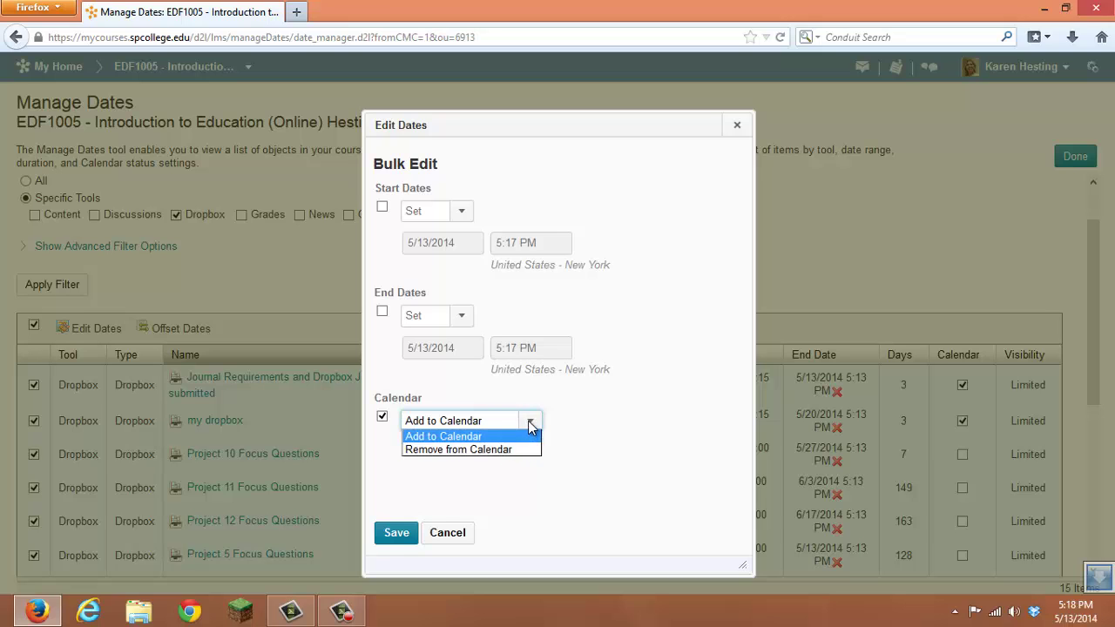
{"action": "left_click", "coordinate": [470, 436]}
{"action": "left_click", "coordinate": [462, 535]}
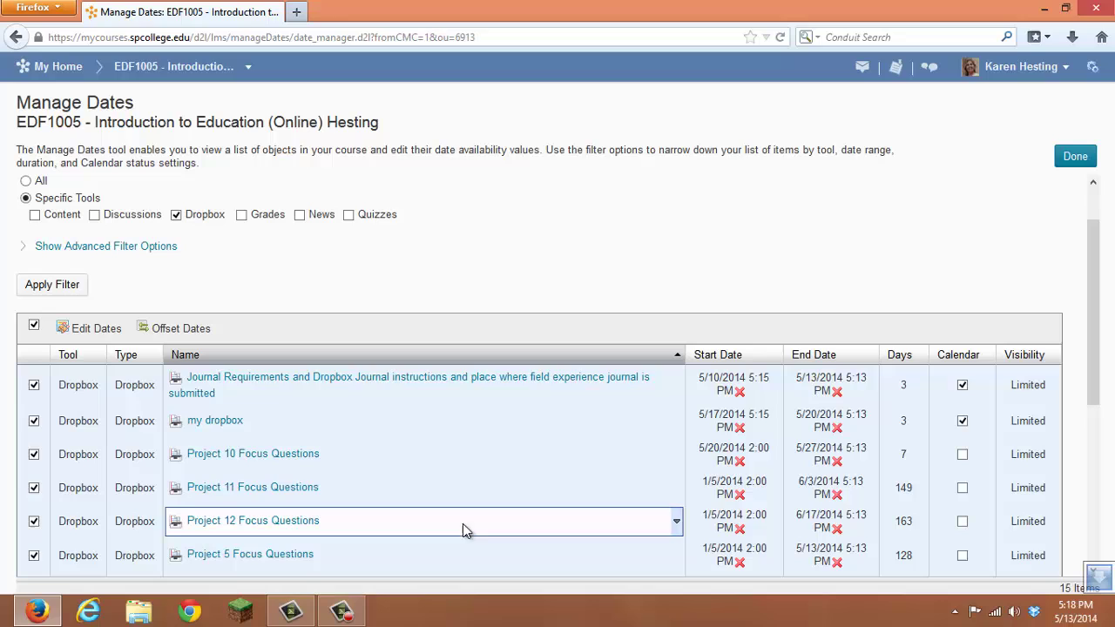
Offset both start and end dates forward, with days calculated based on two dates
{"action": "left_click", "coordinate": [198, 338]}
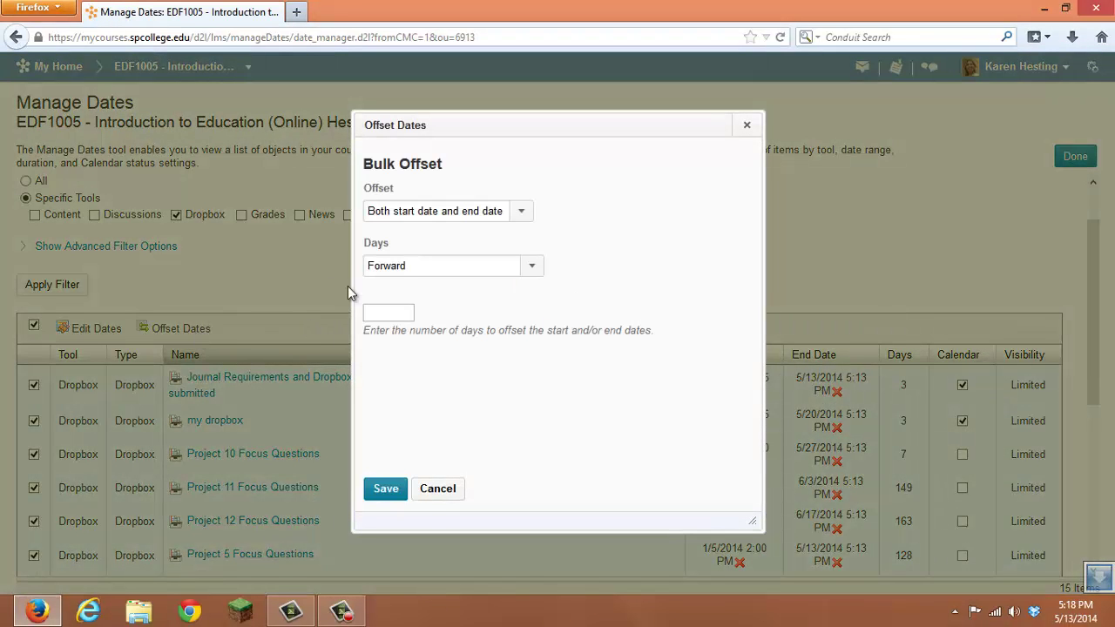
{"action": "left_click", "coordinate": [533, 269]}
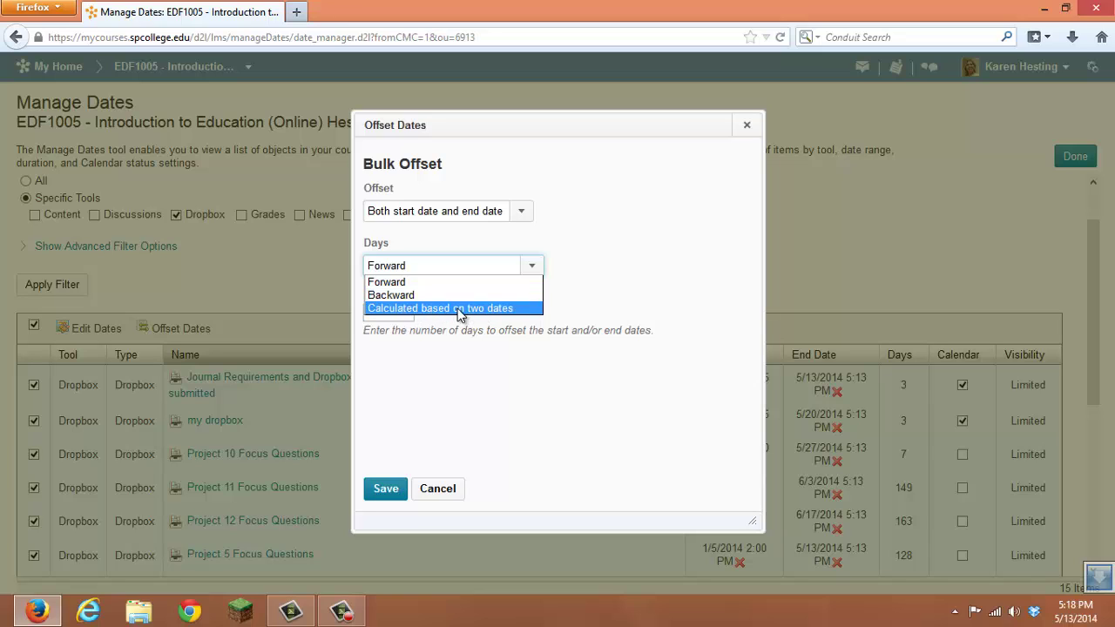
{"action": "left_click", "coordinate": [522, 218]}
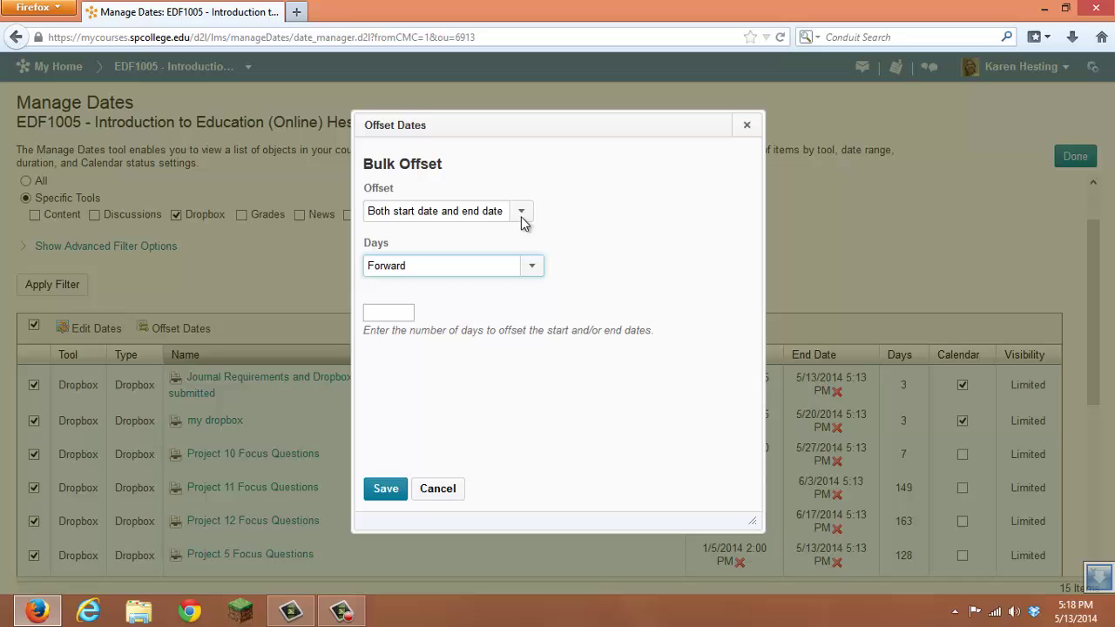
{"action": "left_click", "coordinate": [530, 269]}
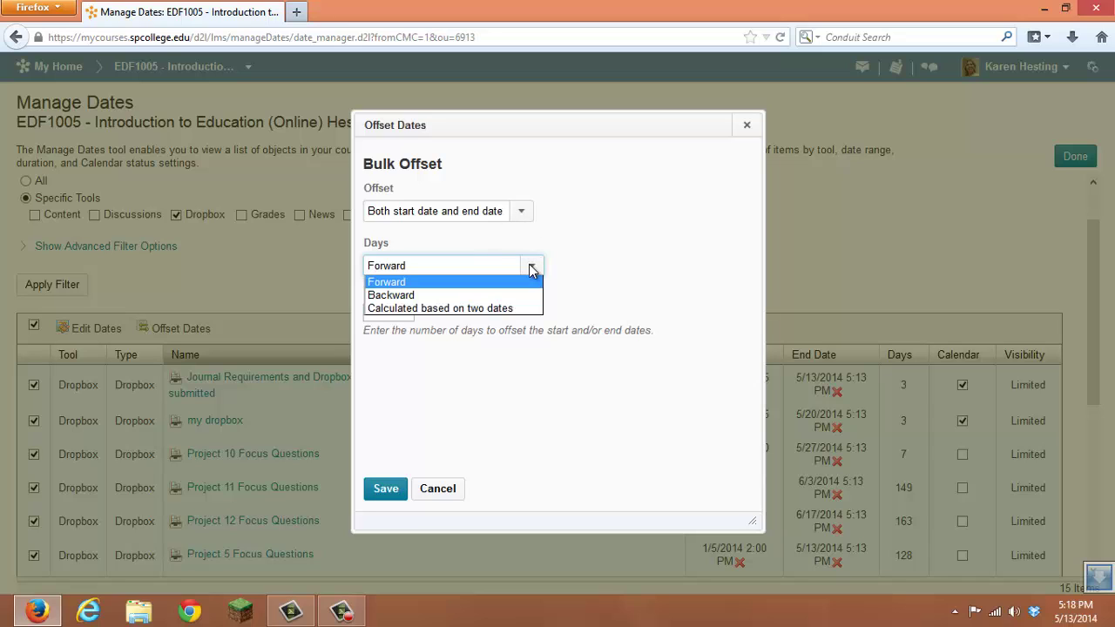
{"action": "left_click", "coordinate": [501, 308]}
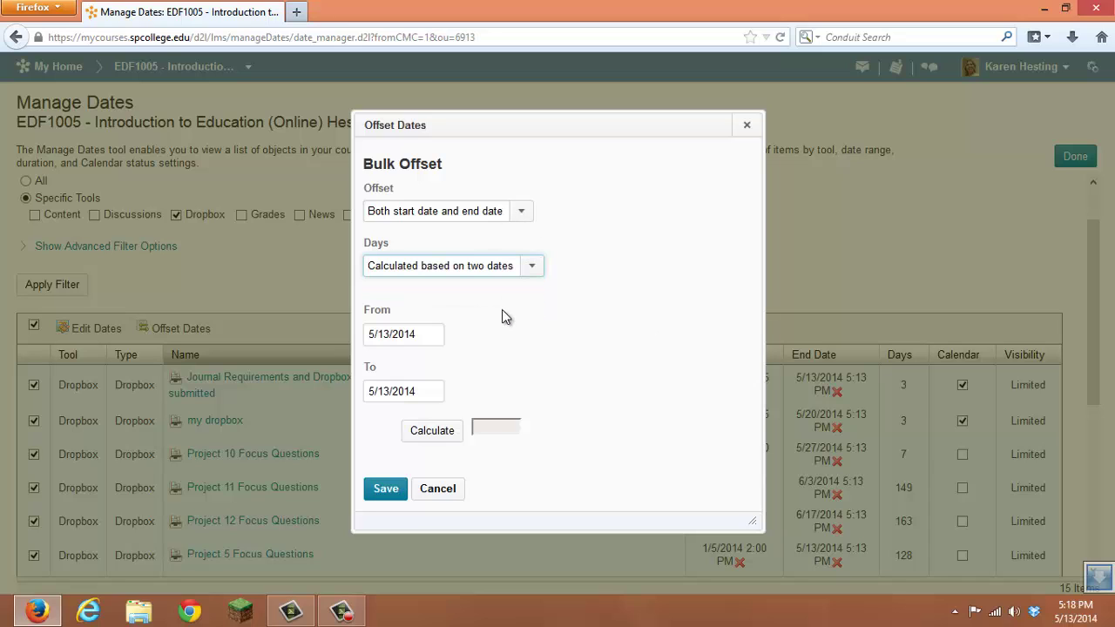
Calculate a 90-day offset from 5/20/2014 to 8/18/2014 and save it
{"action": "left_click", "coordinate": [374, 332]}
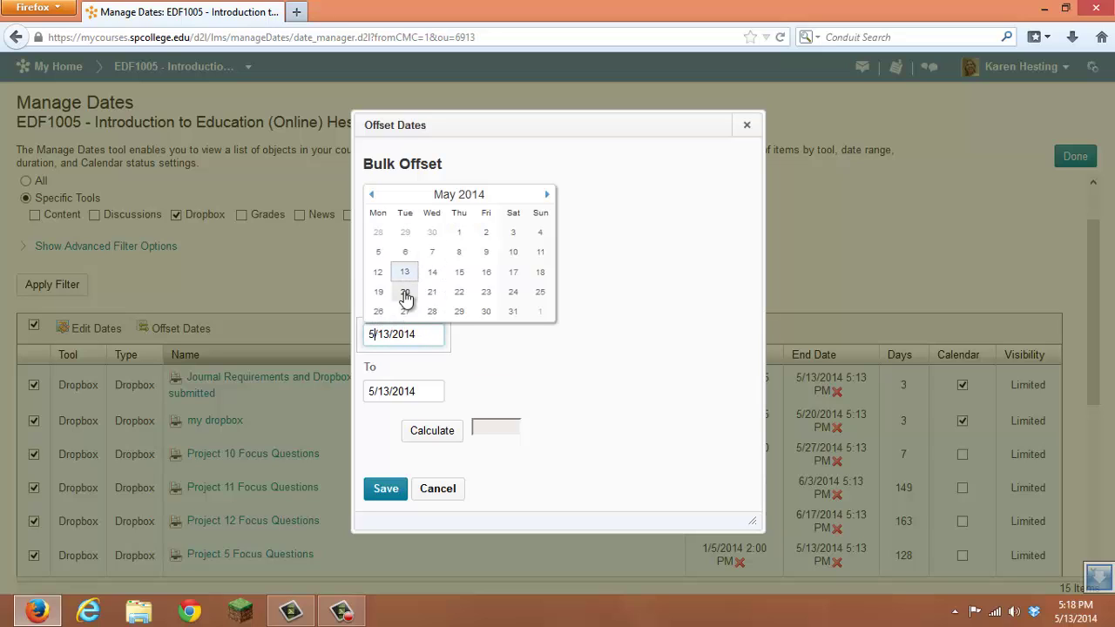
{"action": "left_click", "coordinate": [405, 294]}
{"action": "left_click", "coordinate": [380, 389]}
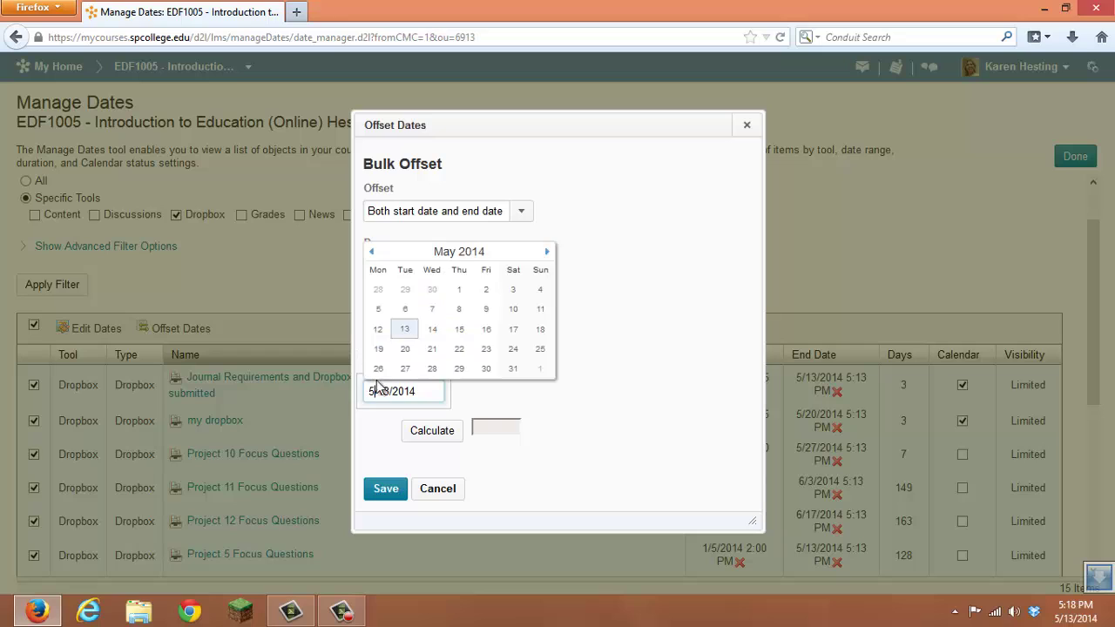
{"action": "left_click", "coordinate": [548, 253]}
{"action": "left_click", "coordinate": [548, 252]}
{"action": "left_click", "coordinate": [547, 252]}
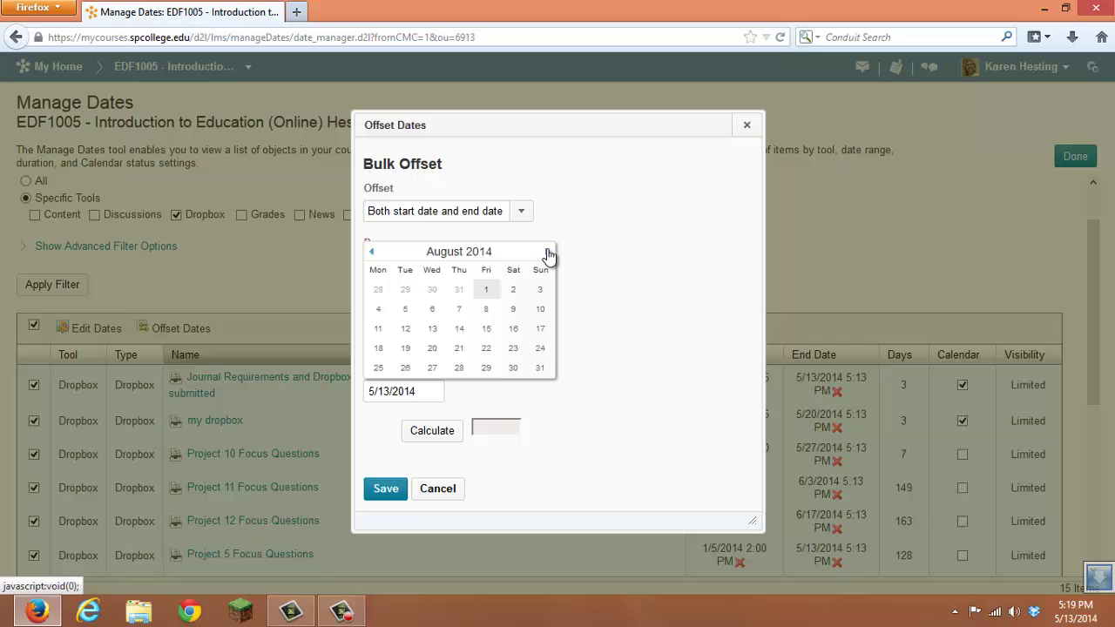
{"action": "left_click", "coordinate": [381, 349]}
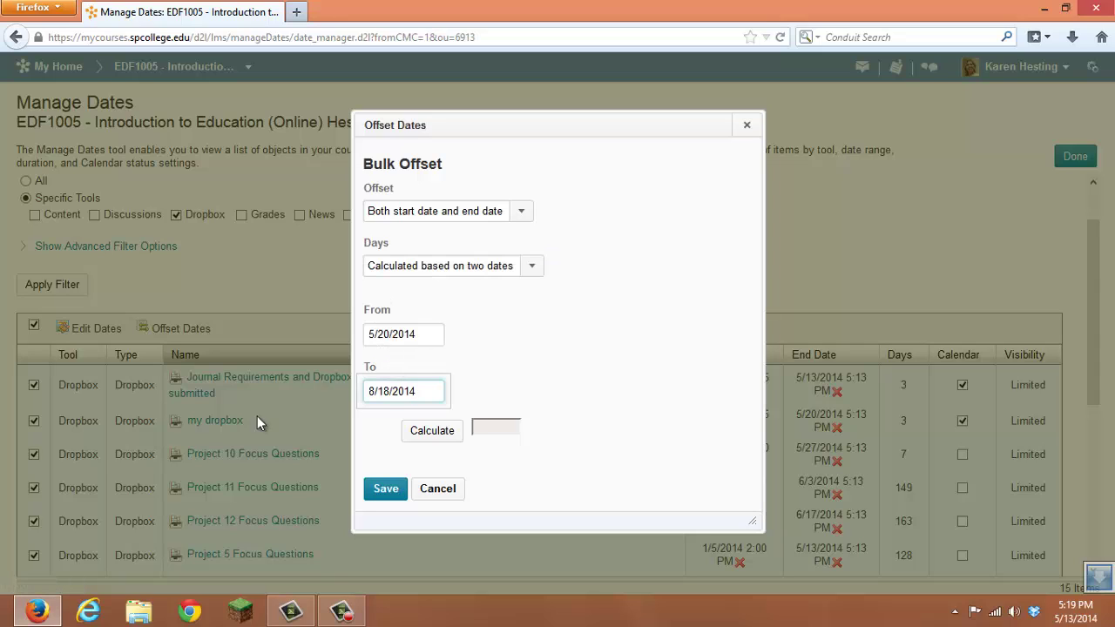
{"action": "left_click", "coordinate": [433, 430]}
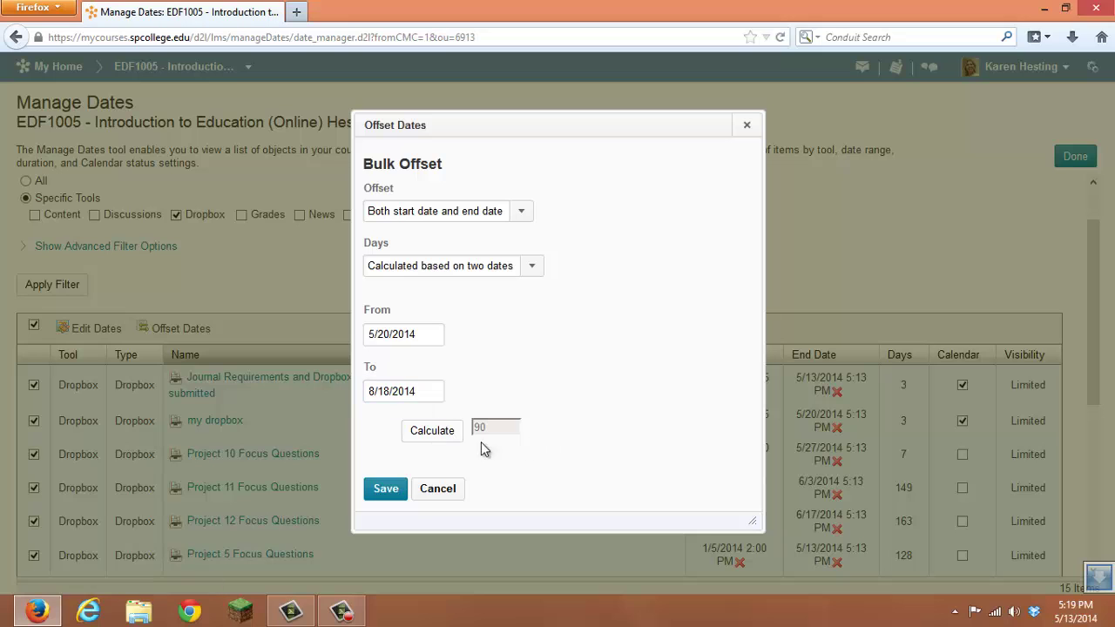
{"action": "left_click", "coordinate": [386, 491]}
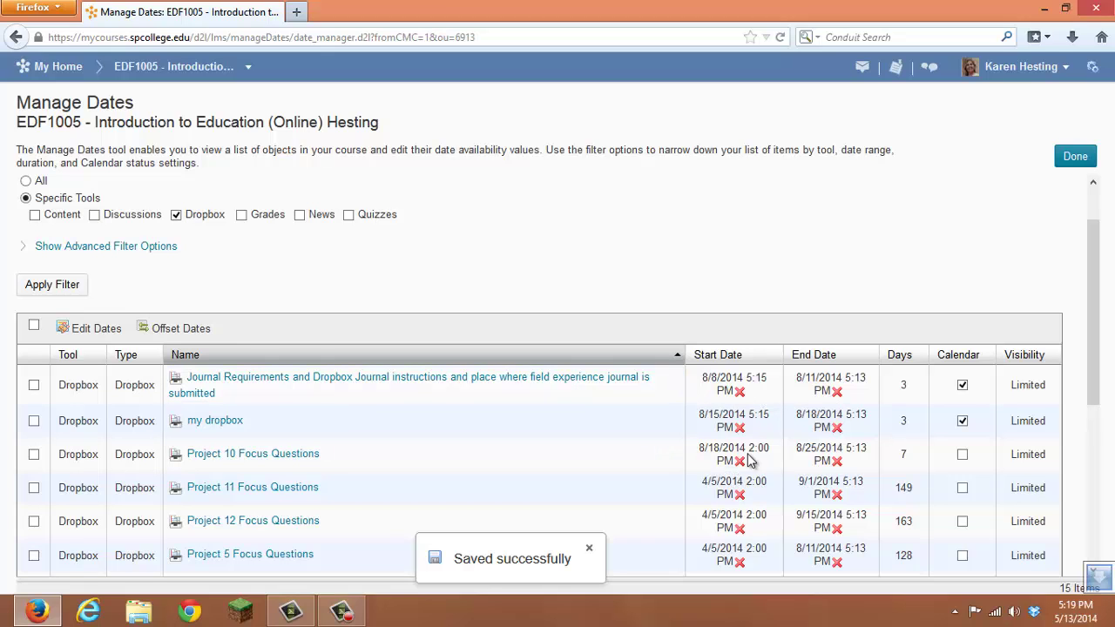
{"action": "scroll", "coordinate": [792, 485], "scroll_direction": "down", "scroll_amount": 2}
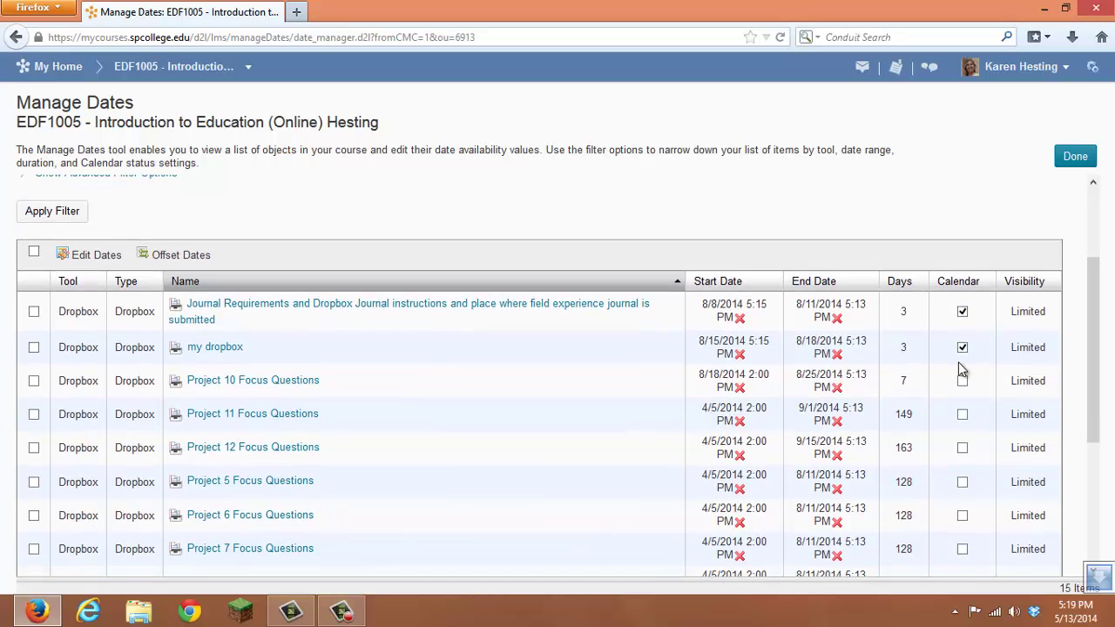
{"action": "mouse_move", "coordinate": [660, 384]}
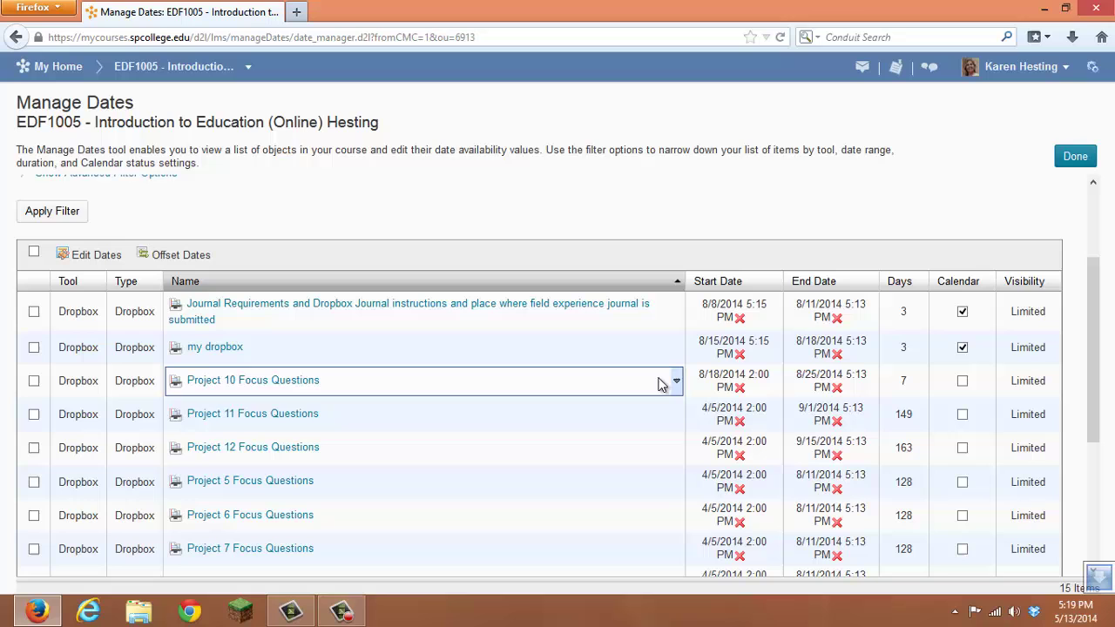
{"action": "scroll", "coordinate": [660, 384], "scroll_direction": "down", "scroll_amount": 2}
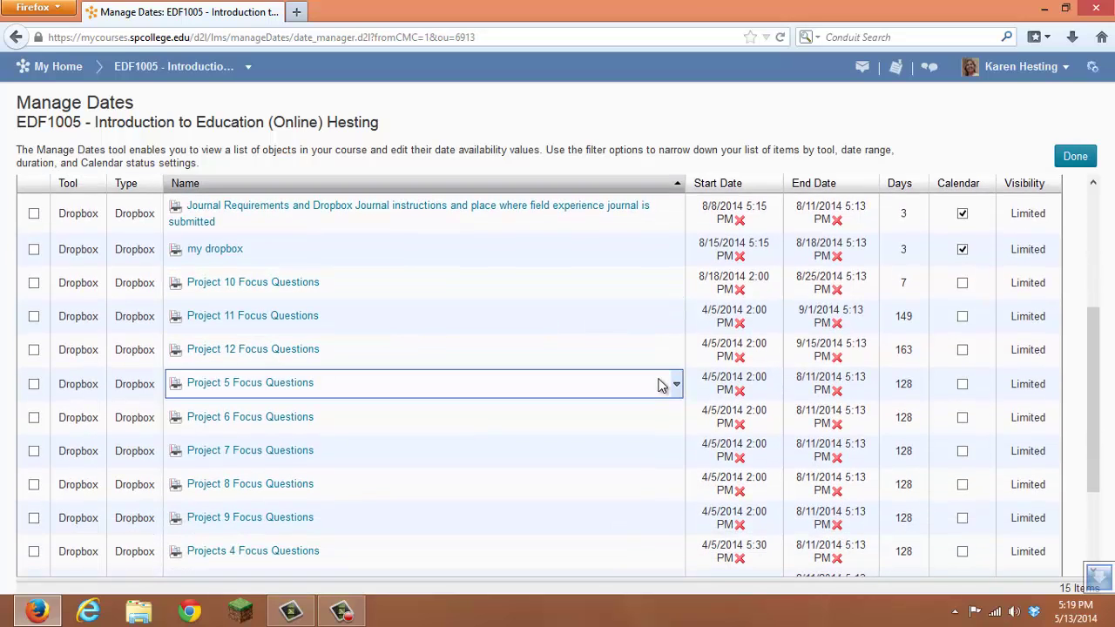
{"action": "scroll", "coordinate": [660, 384], "scroll_direction": "up", "scroll_amount": 5}
{"action": "scroll", "coordinate": [660, 384], "scroll_direction": "up", "scroll_amount": 1}
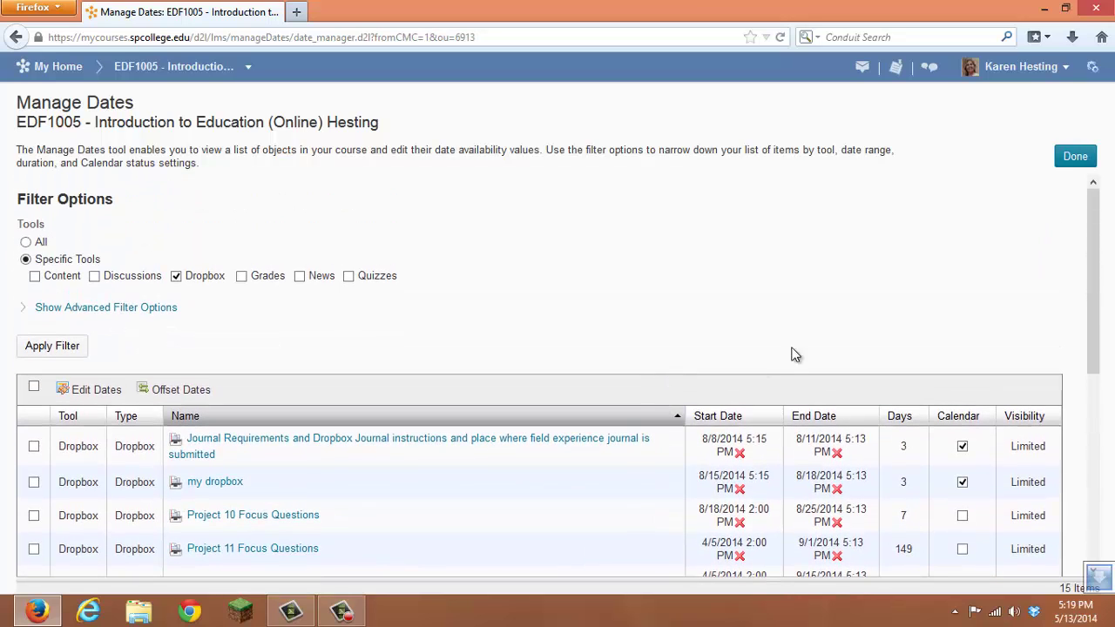